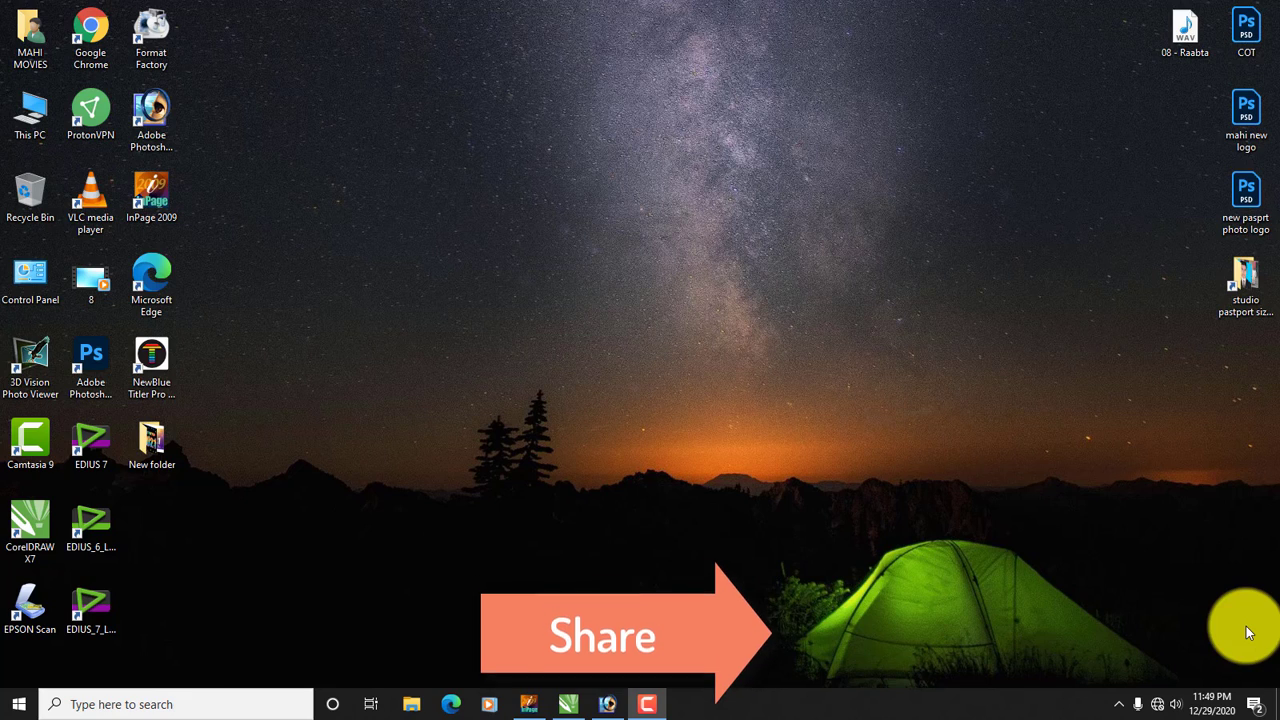
Open New folder on the desktop and drag the rainbow HAPPY NEW YEAR 2021 file toward CorelDRAW
click(567, 704)
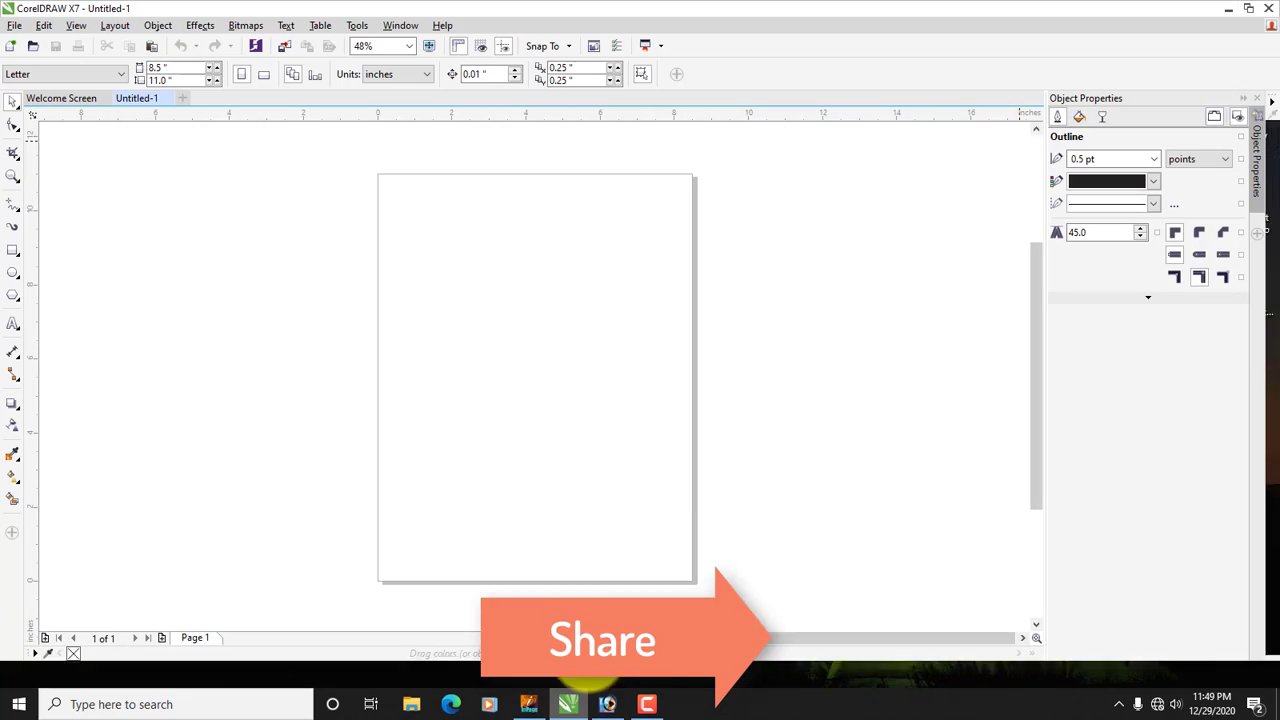
click(1236, 12)
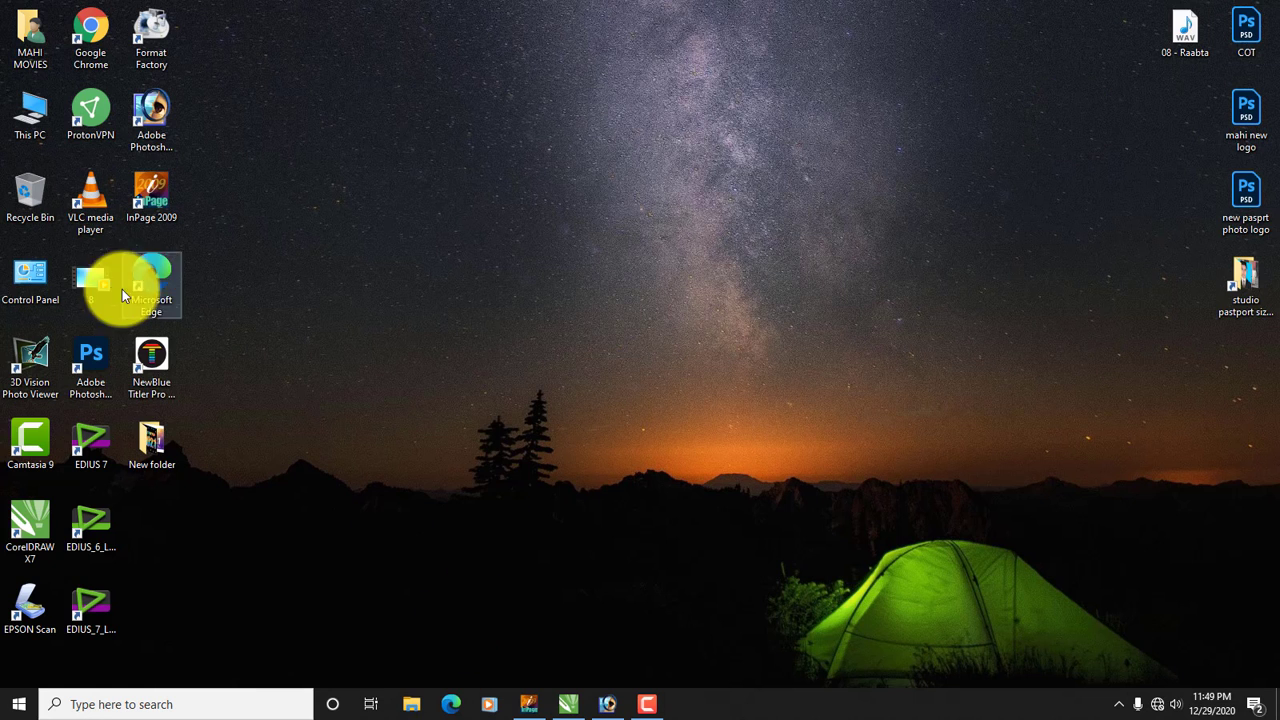
double_click(145, 432)
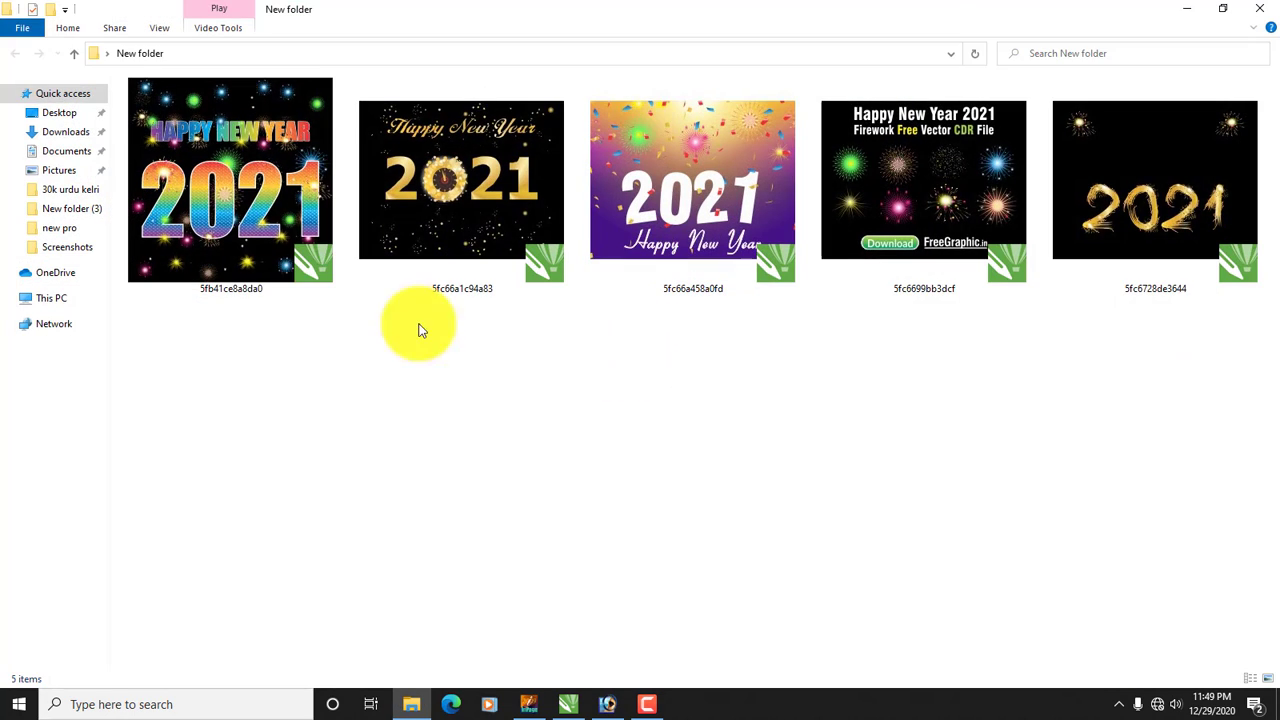
mouse_move(238, 204)
mouse_down()
mouse_move(575, 705)
mouse_move(575, 437)
mouse_up()
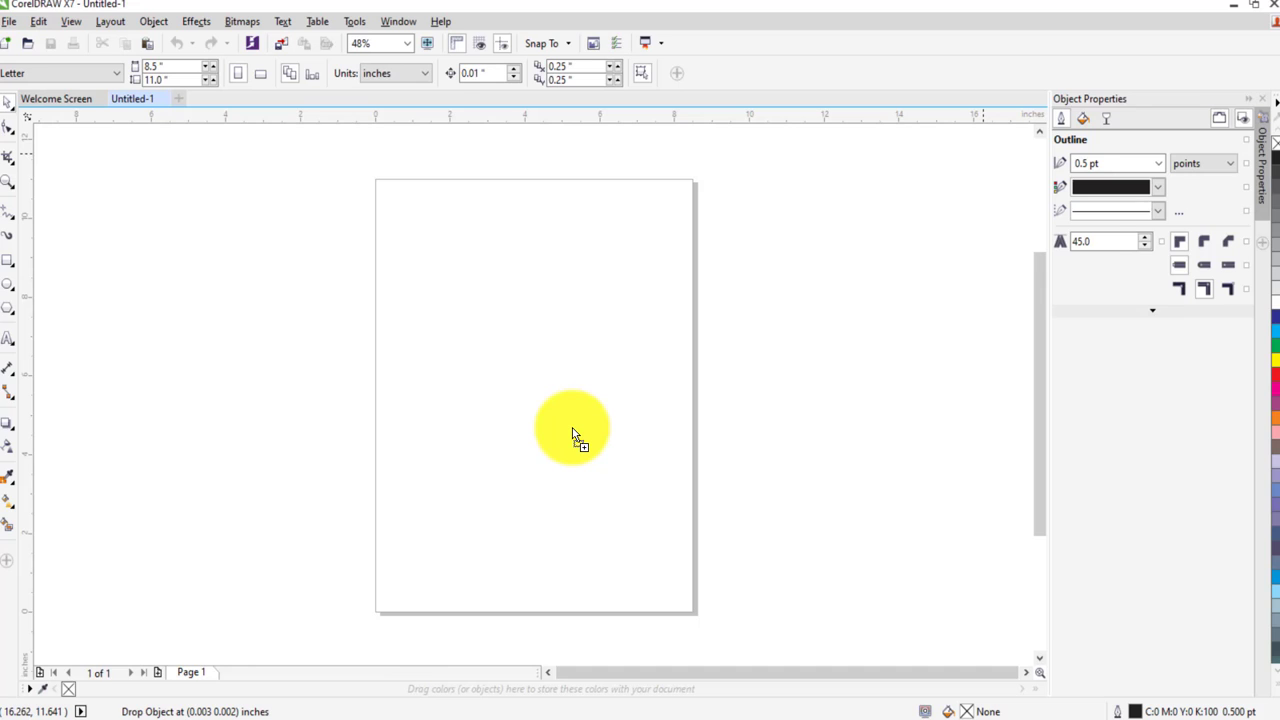
Drop the rainbow 2021 template, ungroup it, and move the HAPPY NEW YEAR text, final 2 and a glow piece apart
drag(576, 436, 576, 436)
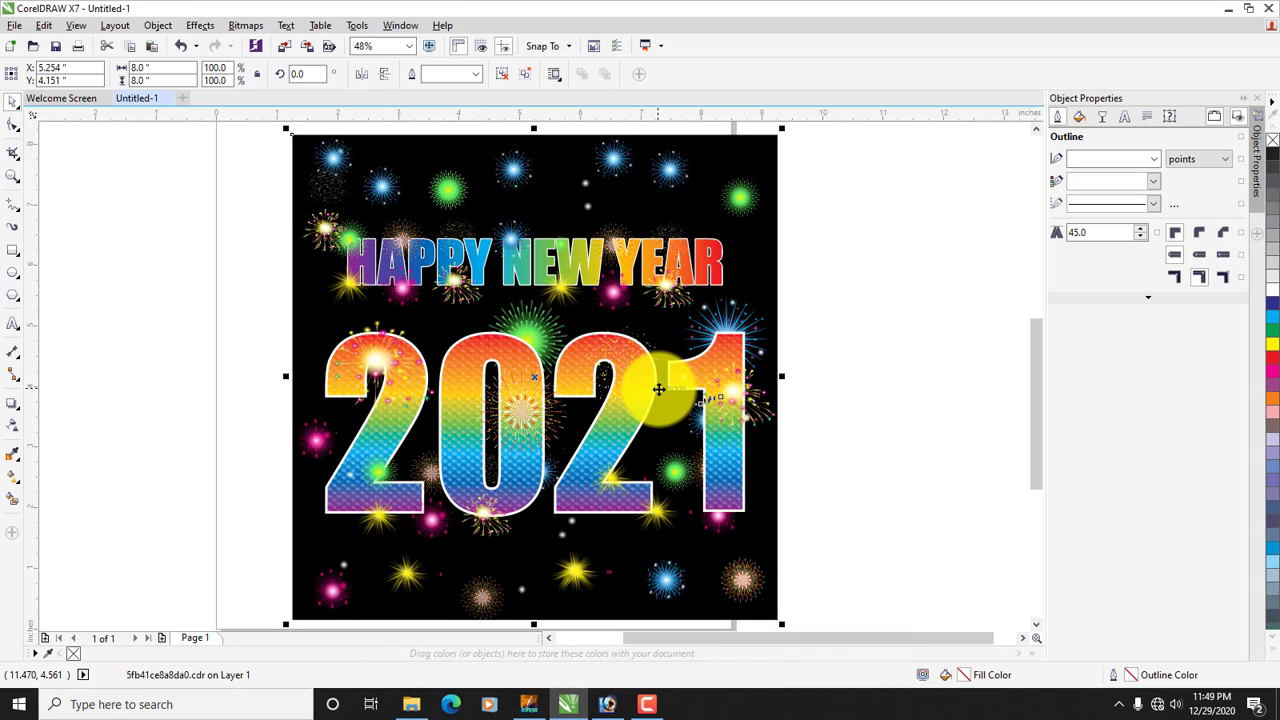
click(504, 74)
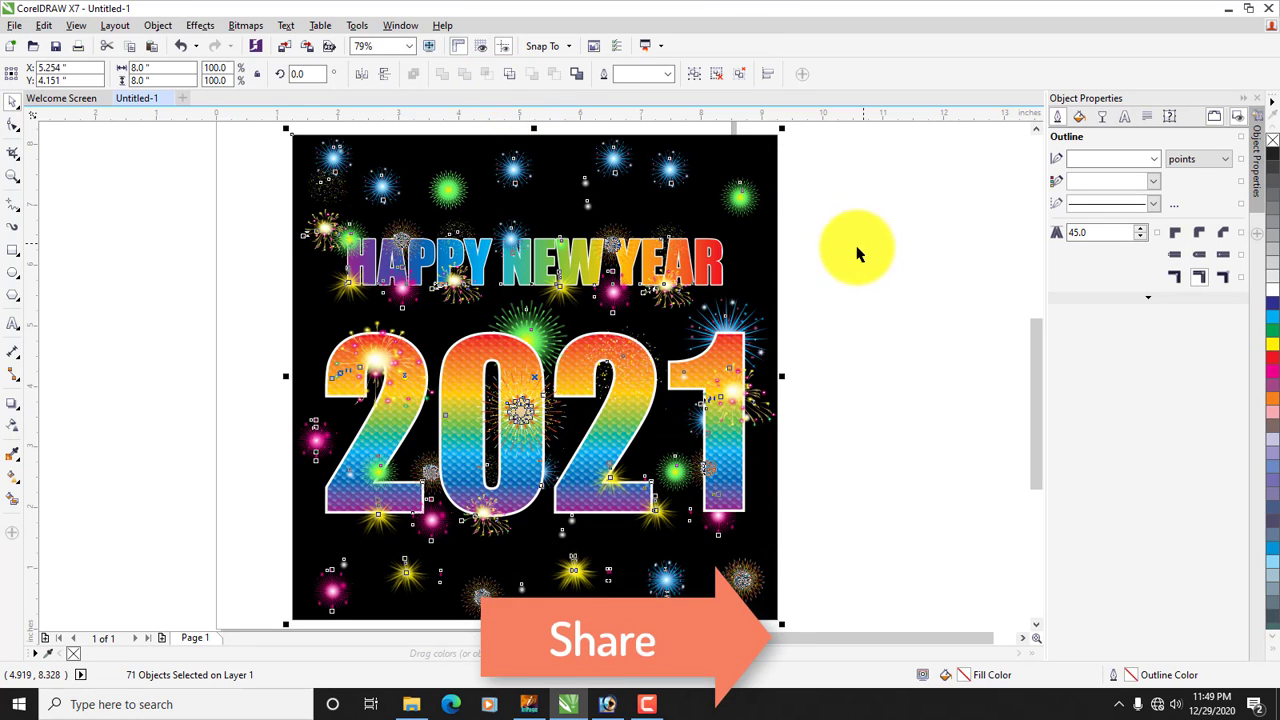
click(586, 277)
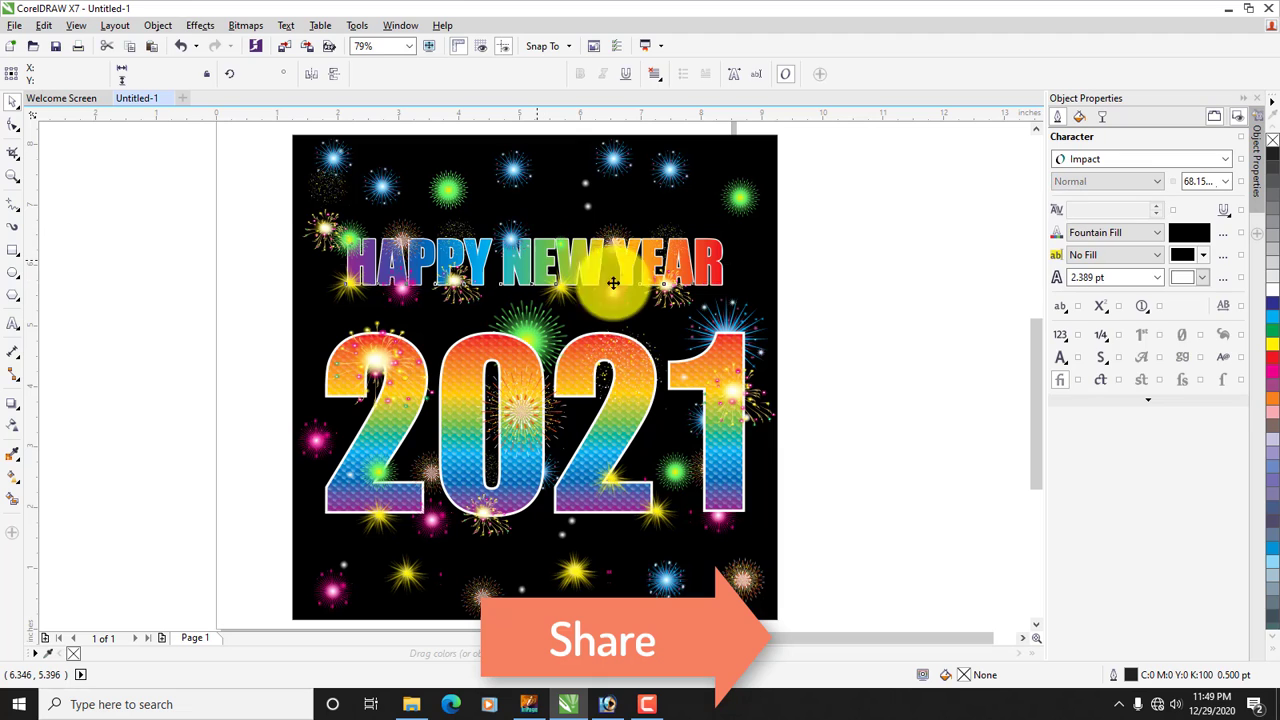
drag(613, 283, 936, 285)
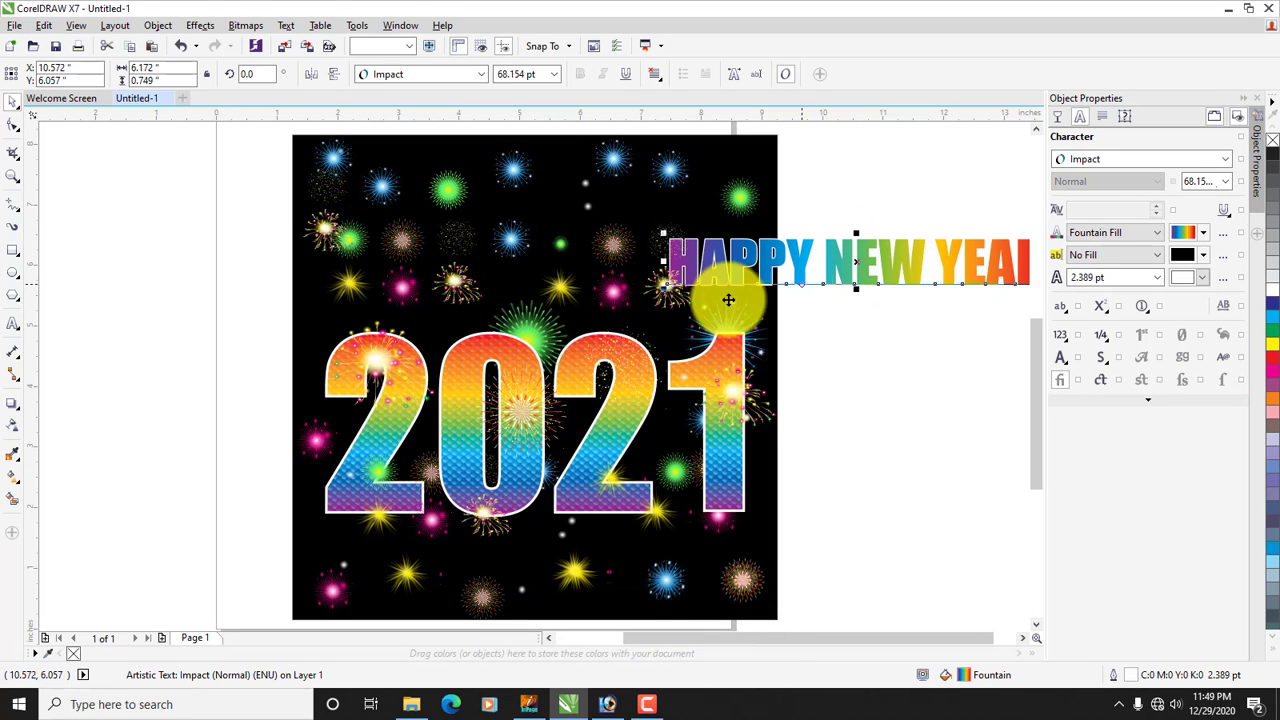
key(Escape)
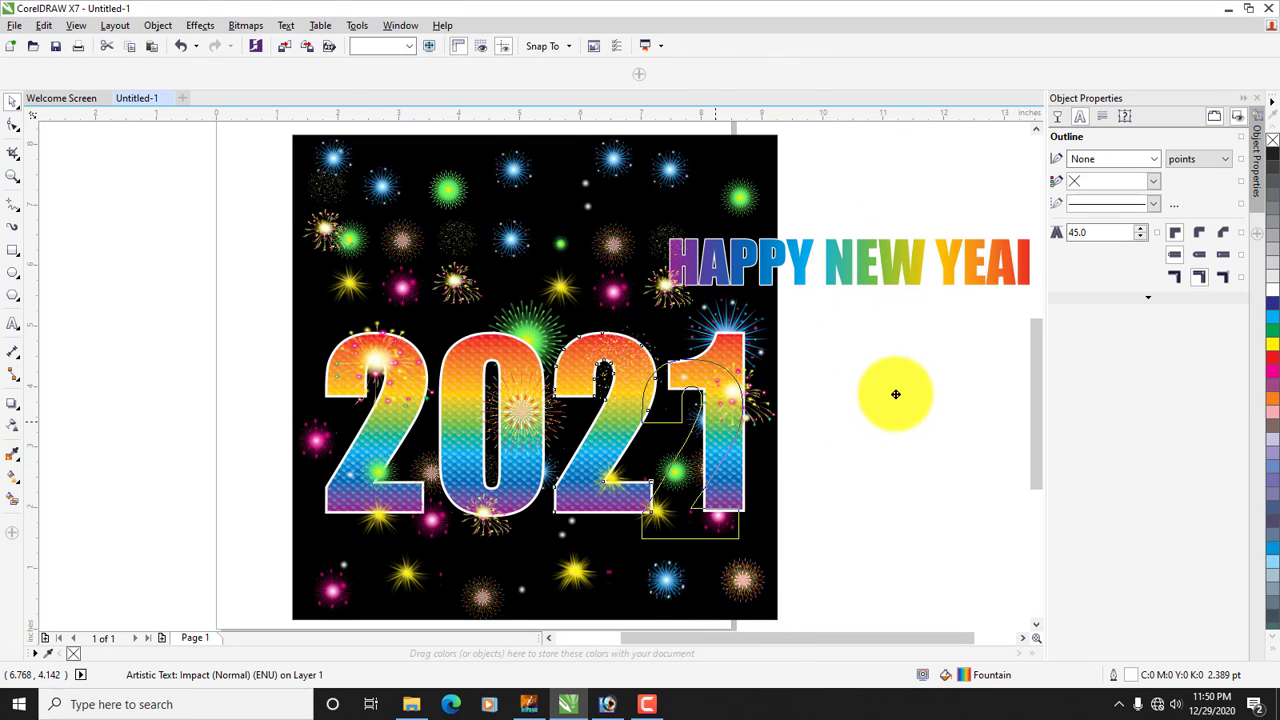
drag(895, 394, 890, 405)
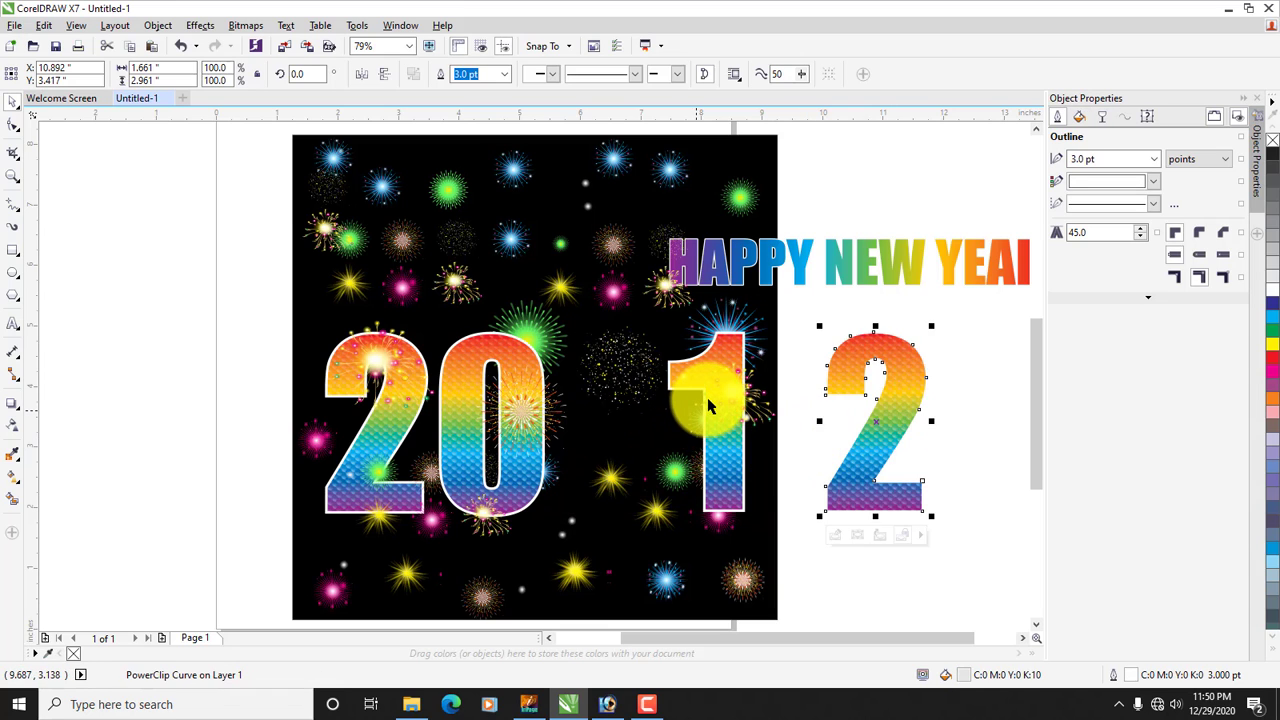
mouse_move(708, 405)
mouse_down()
mouse_move(610, 508)
mouse_move(904, 538)
mouse_move(964, 482)
mouse_move(399, 305)
mouse_up()
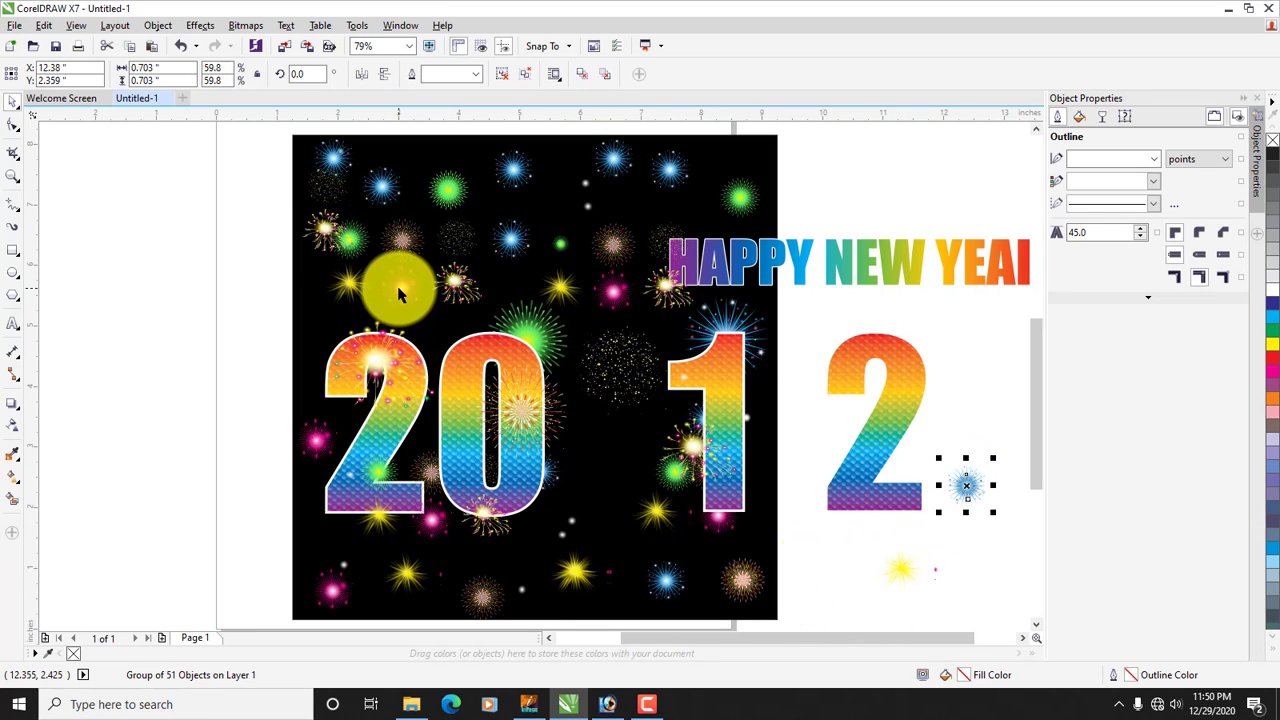
Close Untitled-1 without keeping changes and start a new blank CorelDRAW document
click(165, 101)
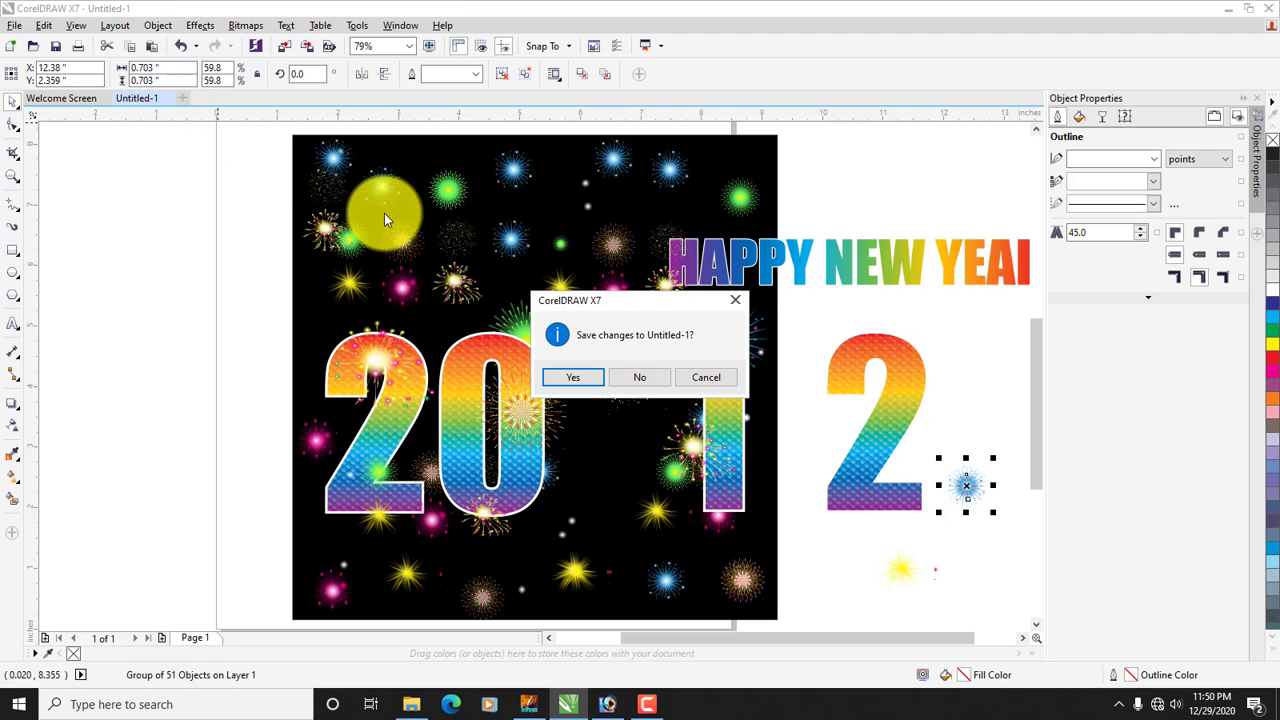
click(634, 378)
click(1228, 10)
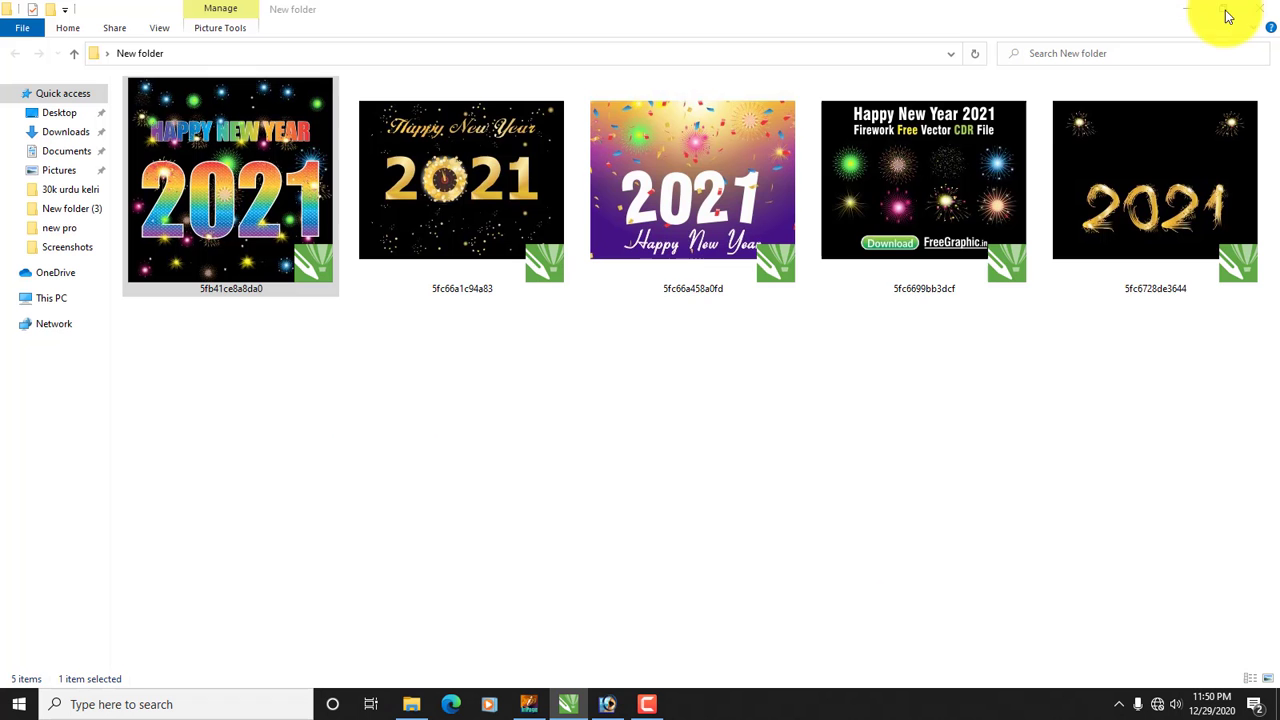
click(567, 704)
click(347, 293)
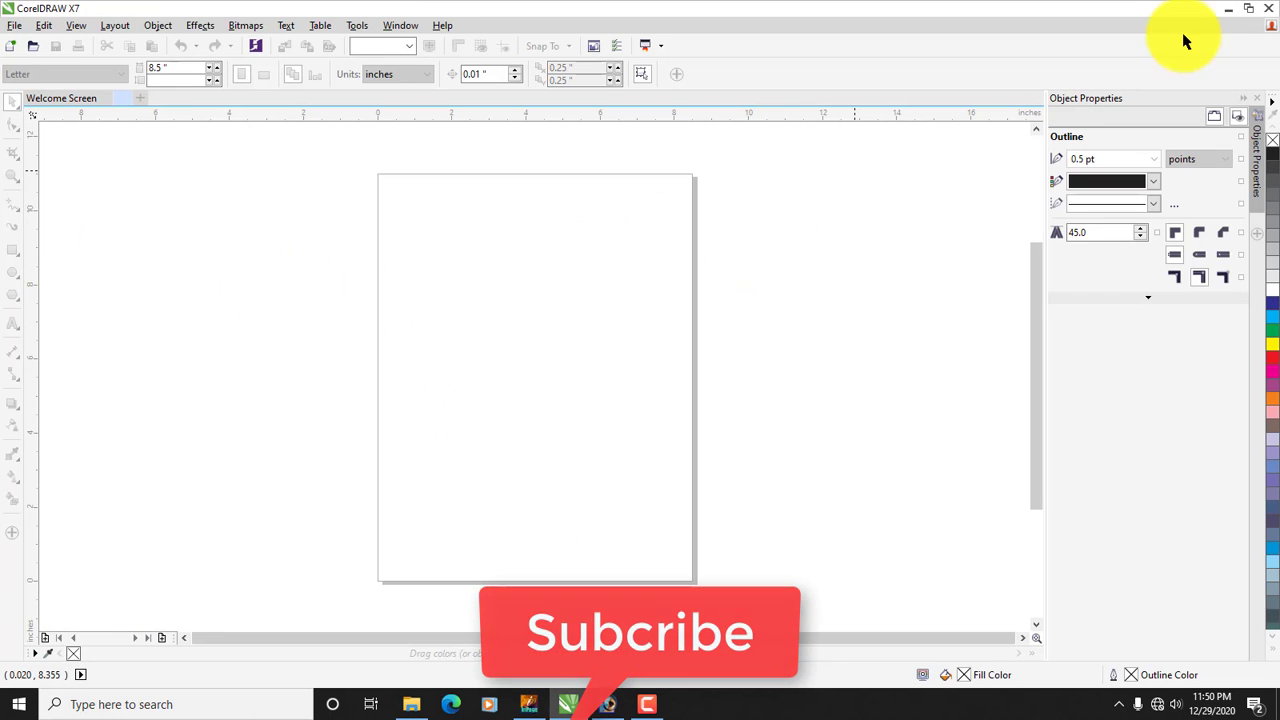
Back in New folder, select the gold clock 2021 template file
click(1228, 10)
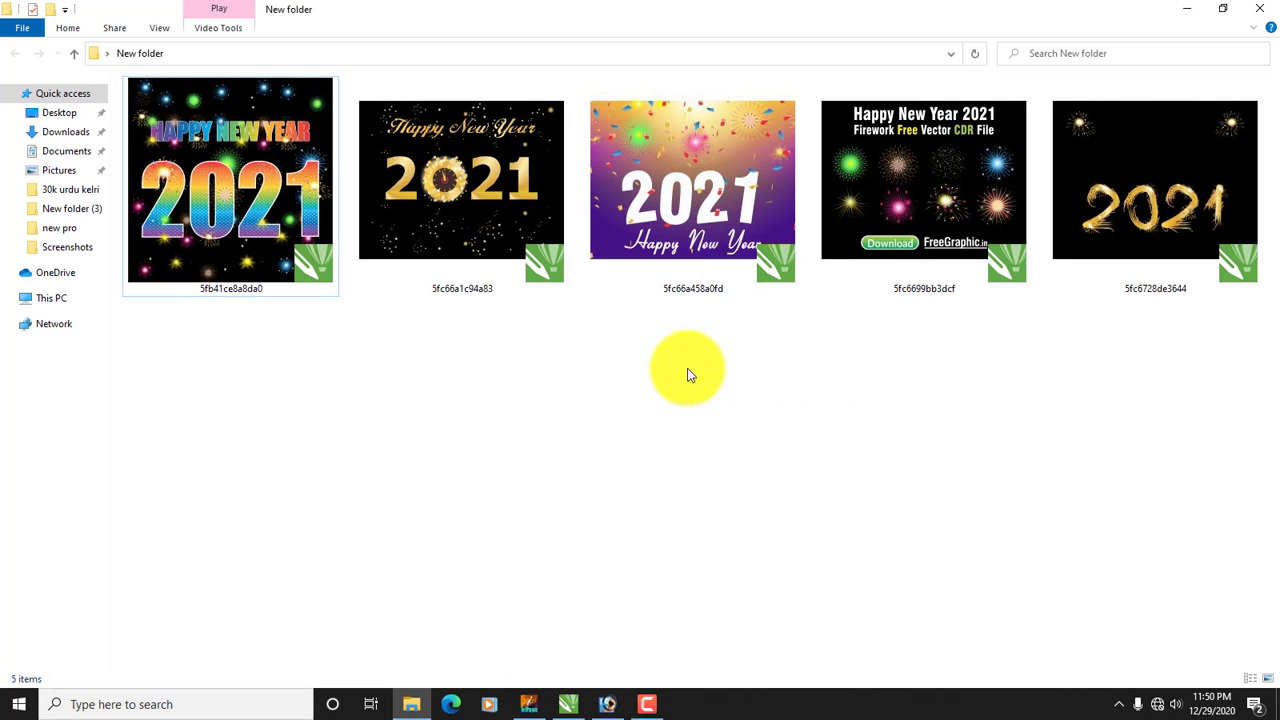
click(305, 225)
click(502, 213)
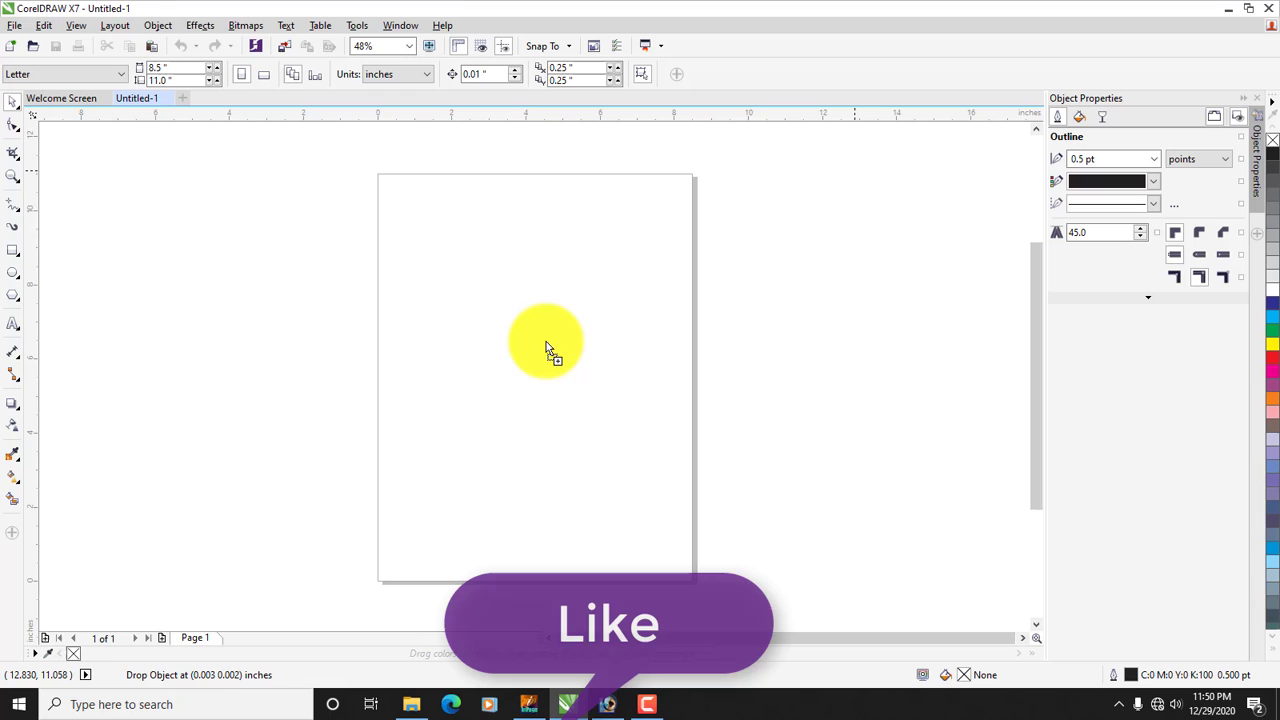
Import the gold clock 2021 template past the missing-fonts prompt and ungroup it
drag(582, 712, 543, 343)
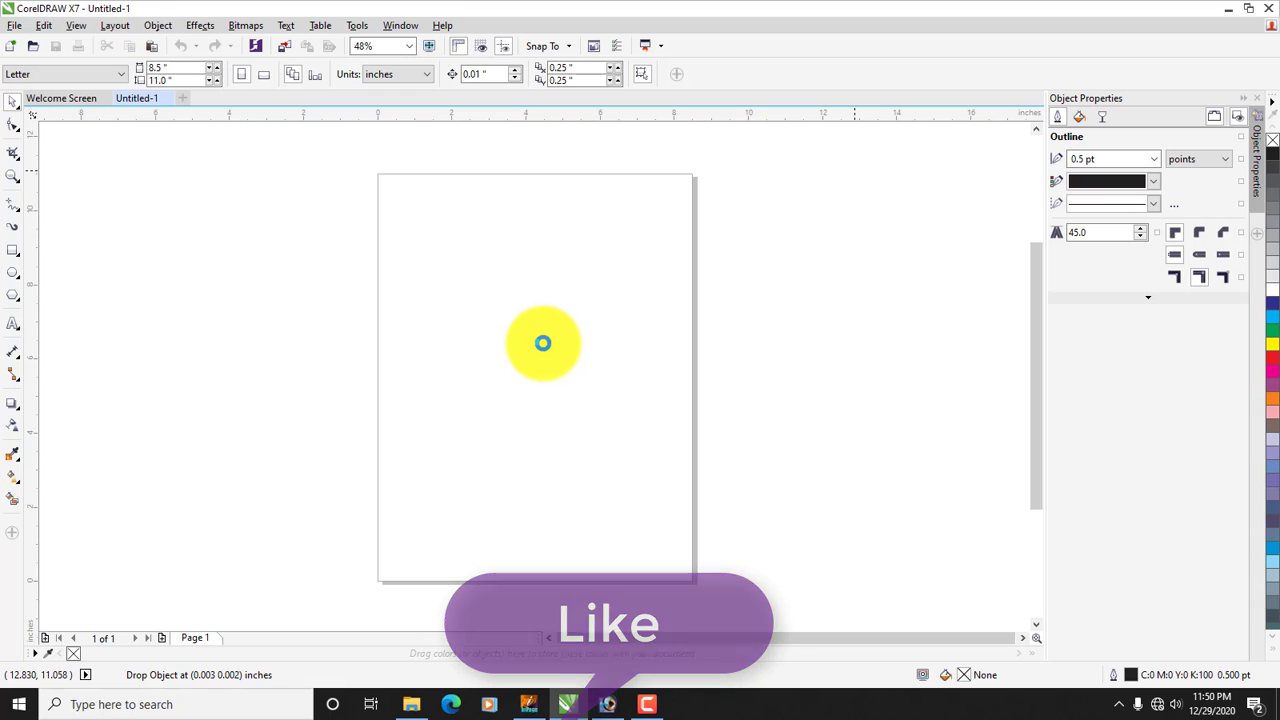
click(662, 542)
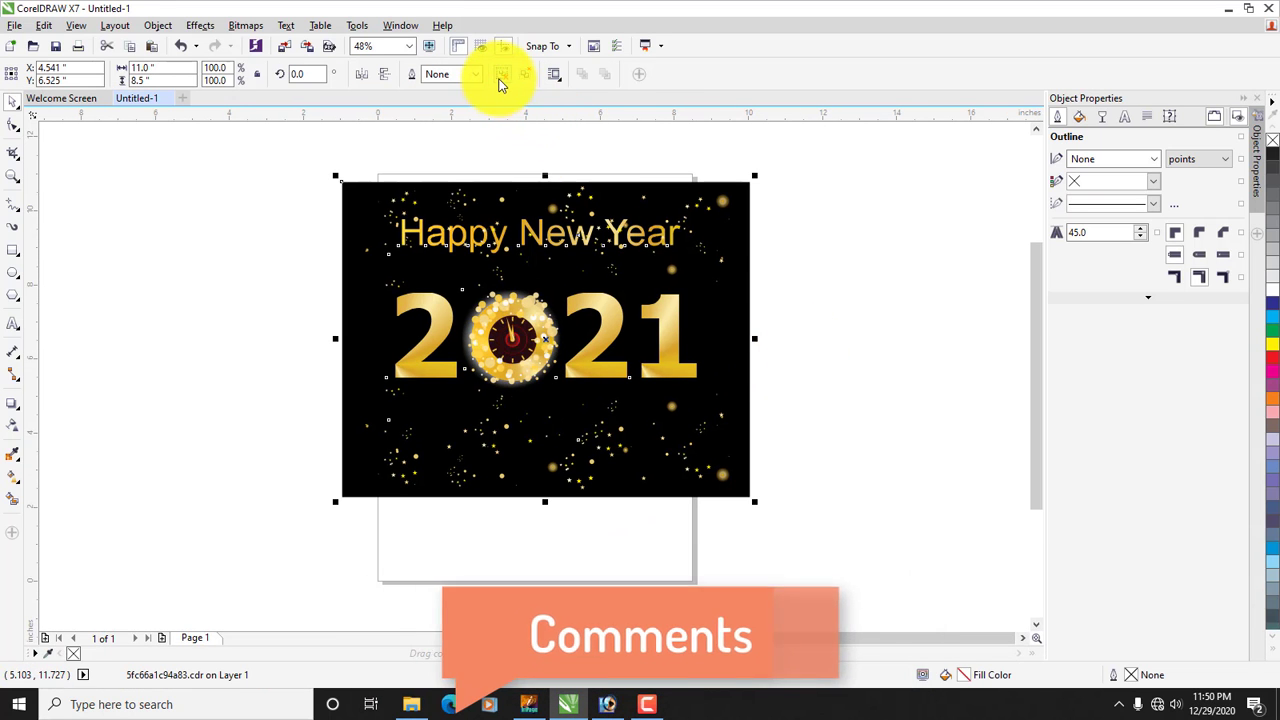
click(502, 73)
Separate the clock, the 2 and the 21 digits to the left, then close the document unsaved
click(500, 337)
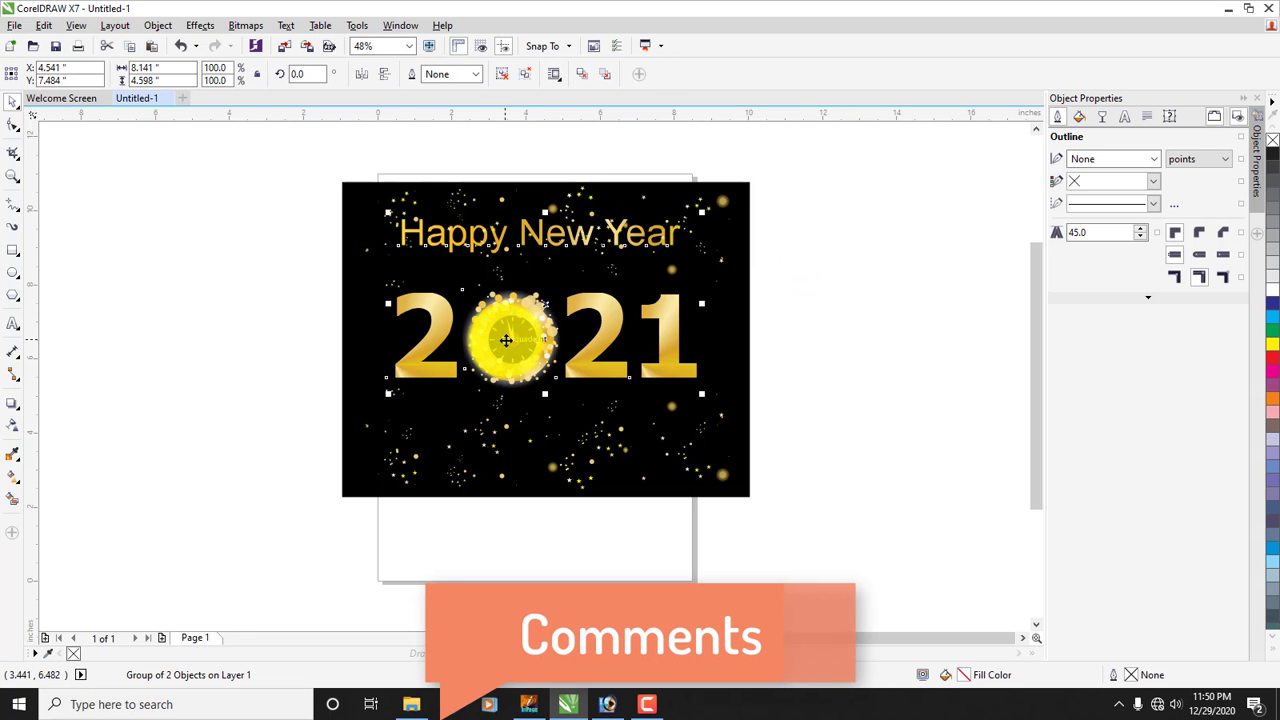
mouse_move(508, 337)
mouse_down()
mouse_move(830, 357)
mouse_move(849, 371)
mouse_move(508, 366)
mouse_up()
click(497, 73)
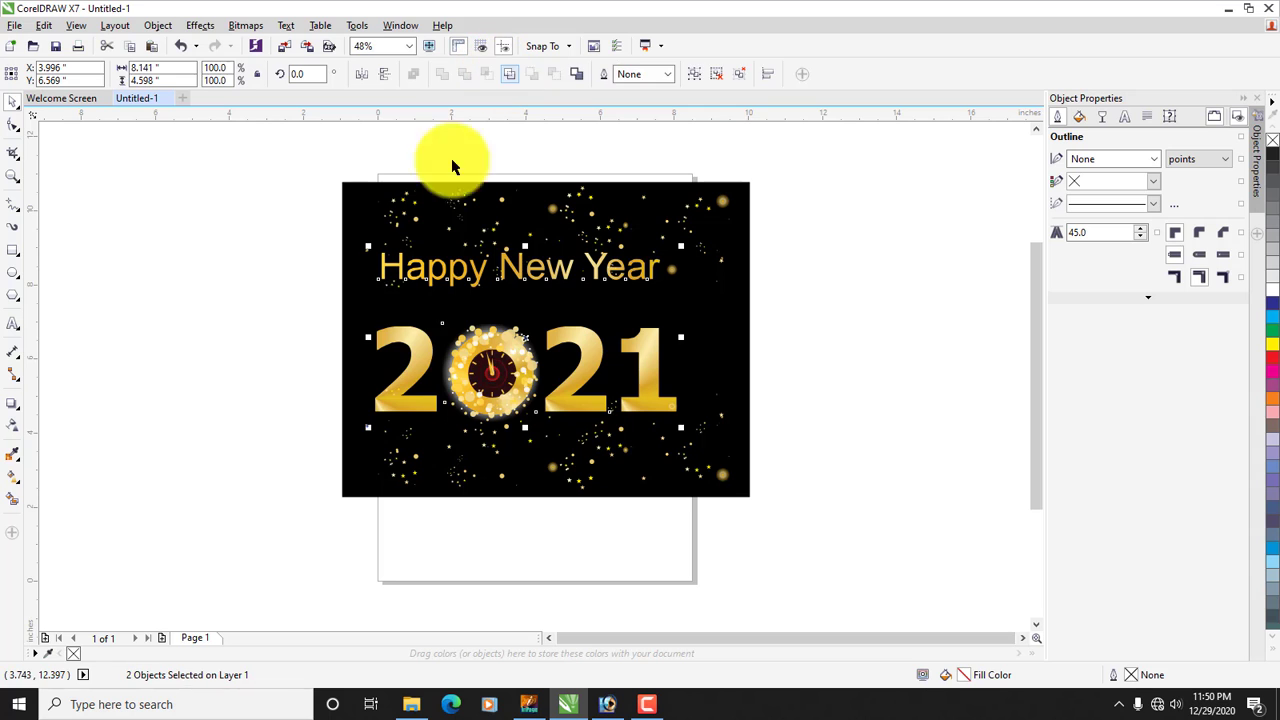
mouse_move(491, 366)
mouse_down()
mouse_move(162, 444)
mouse_move(308, 555)
mouse_move(234, 336)
mouse_move(271, 278)
mouse_move(262, 270)
mouse_up()
click(500, 73)
click(263, 352)
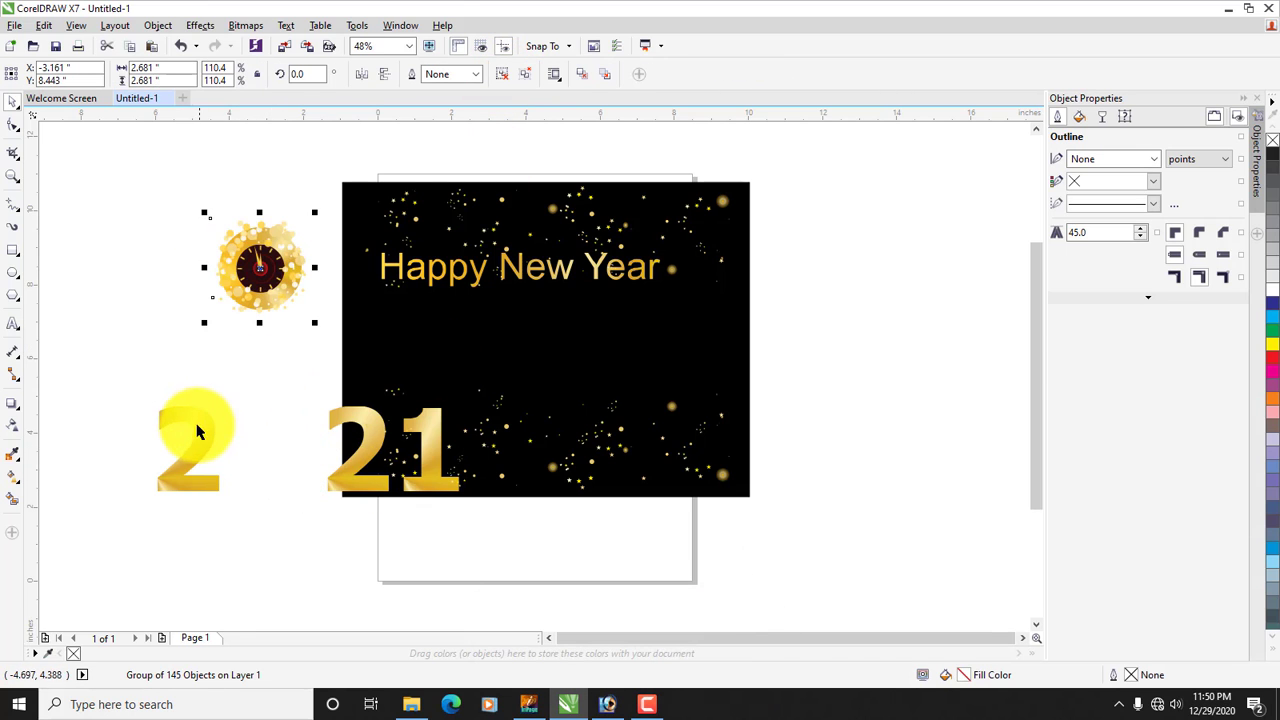
drag(166, 477, 234, 428)
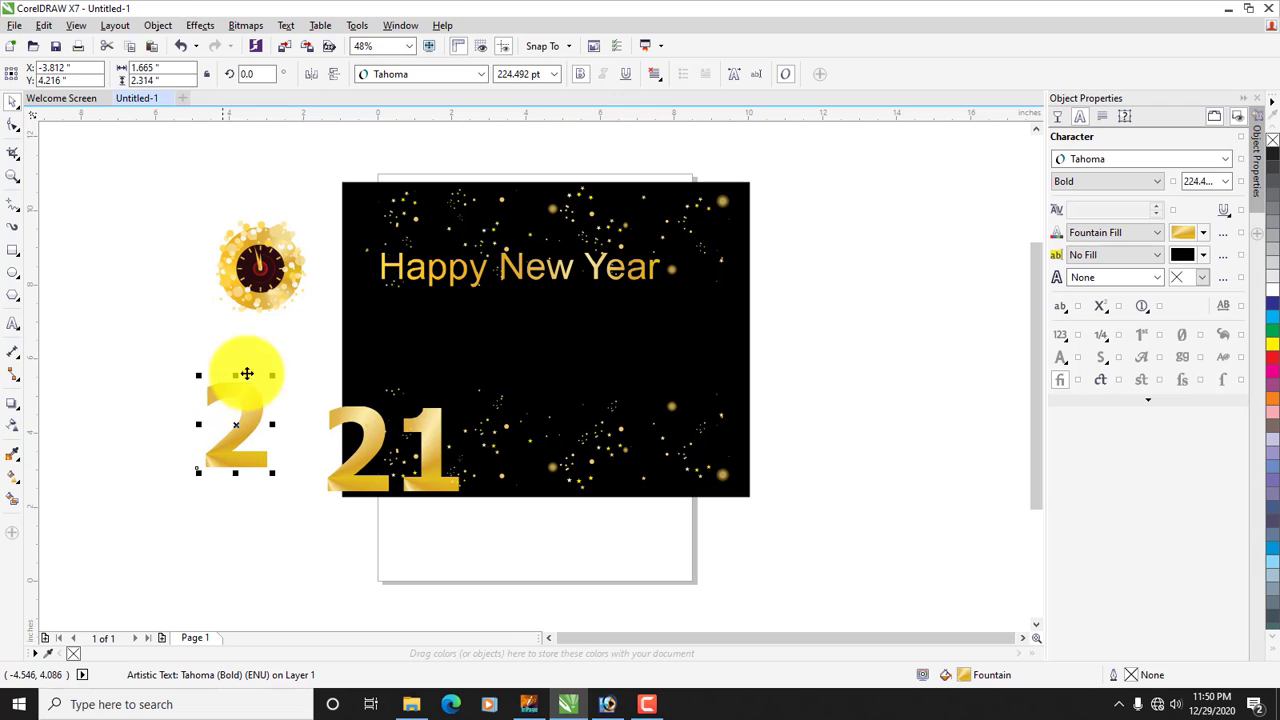
click(258, 270)
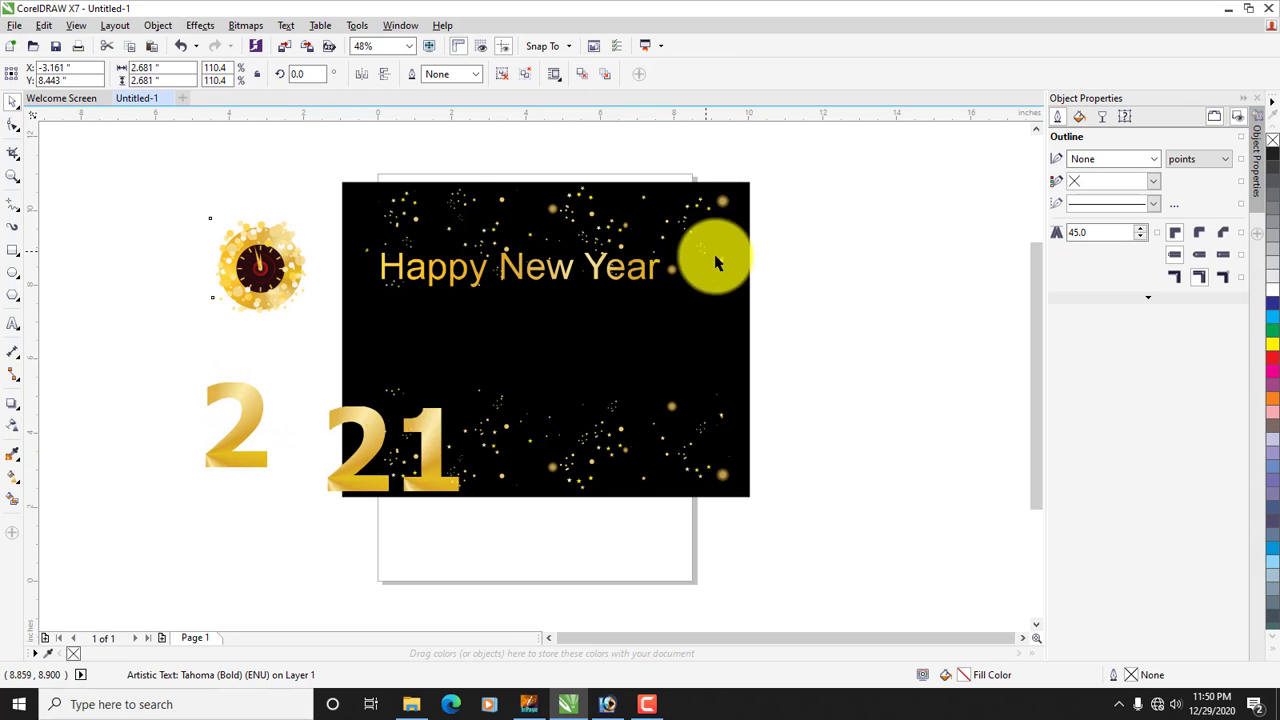
click(167, 98)
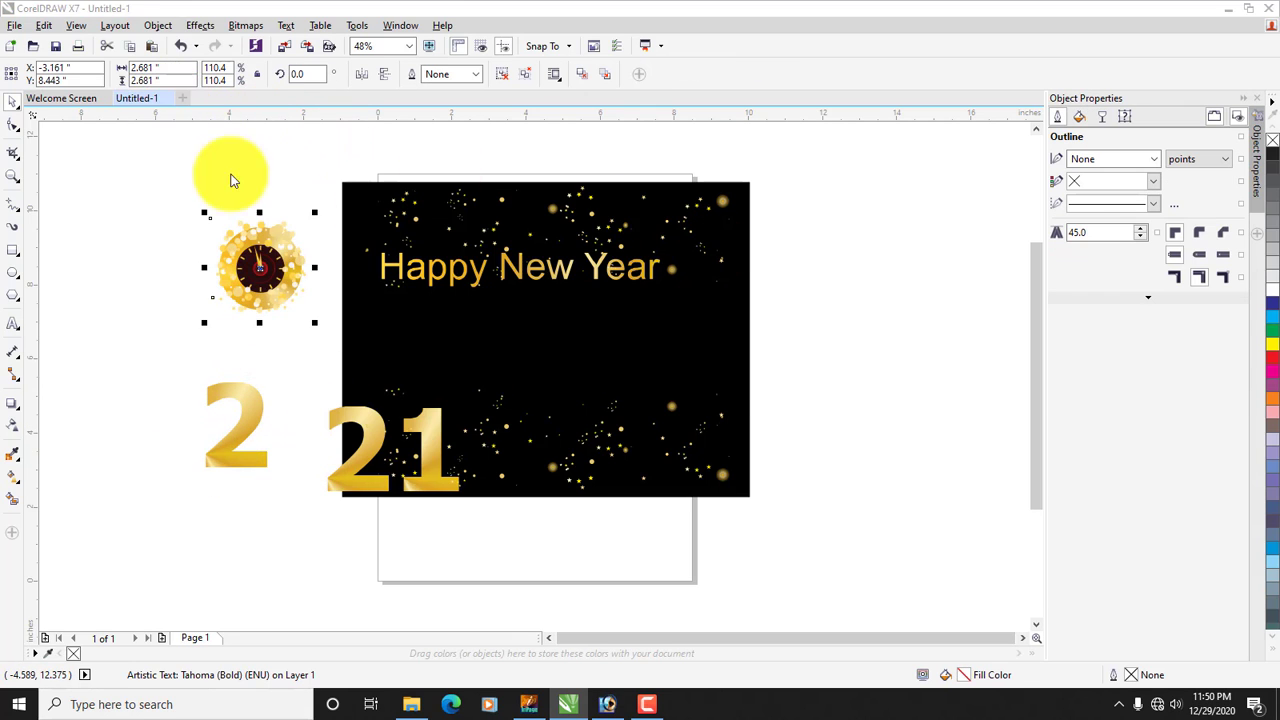
click(640, 378)
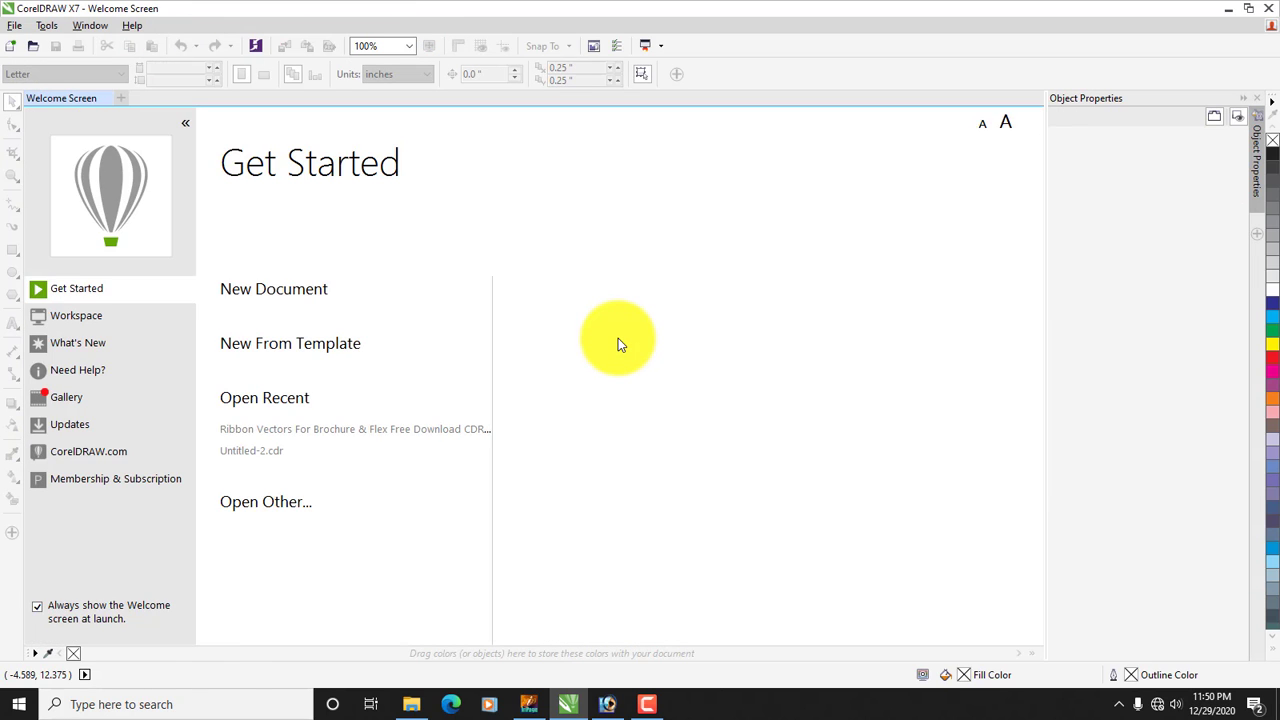
Minimize CorelDRAW and restore the New folder window showing the five 2021 templates
click(1228, 12)
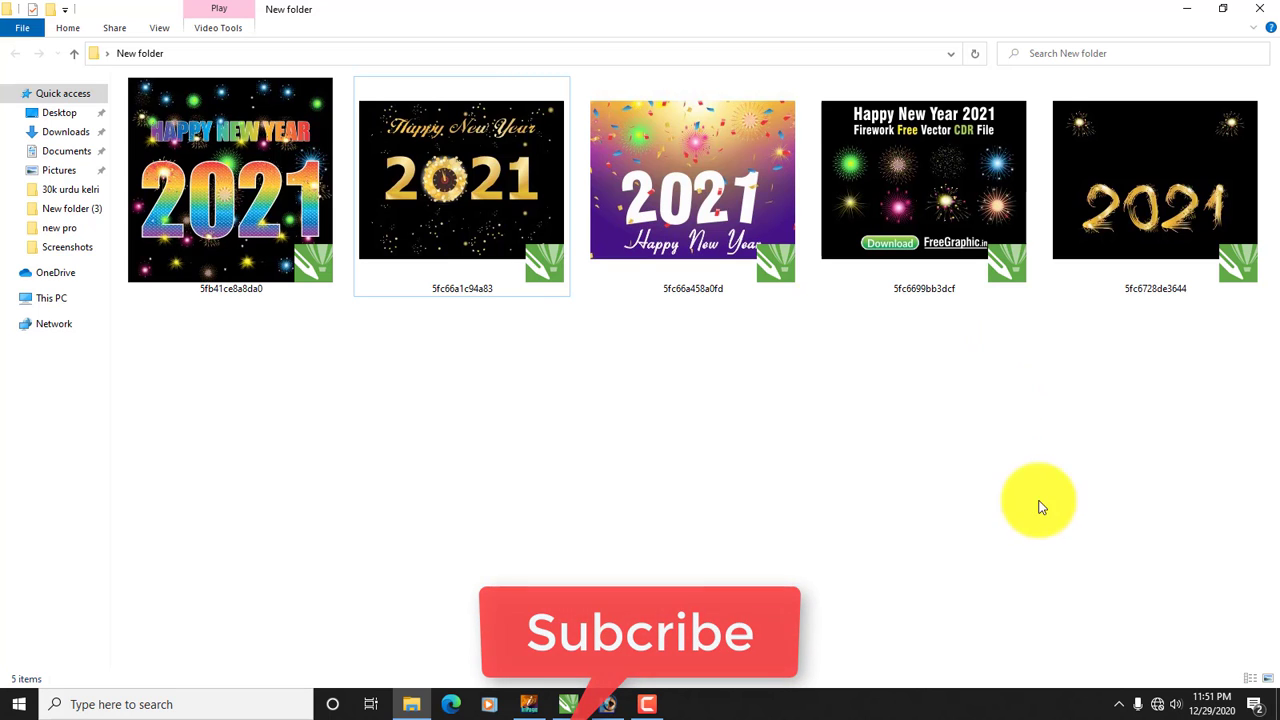
click(647, 704)
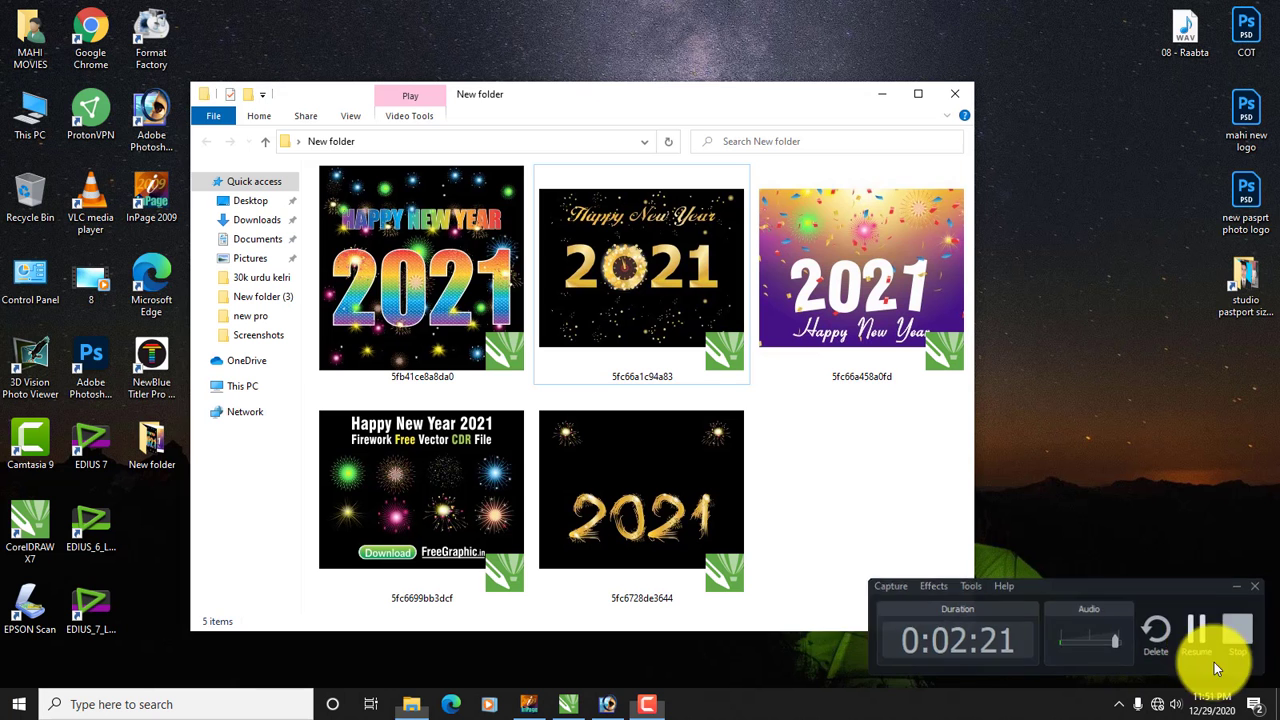
click(1214, 662)
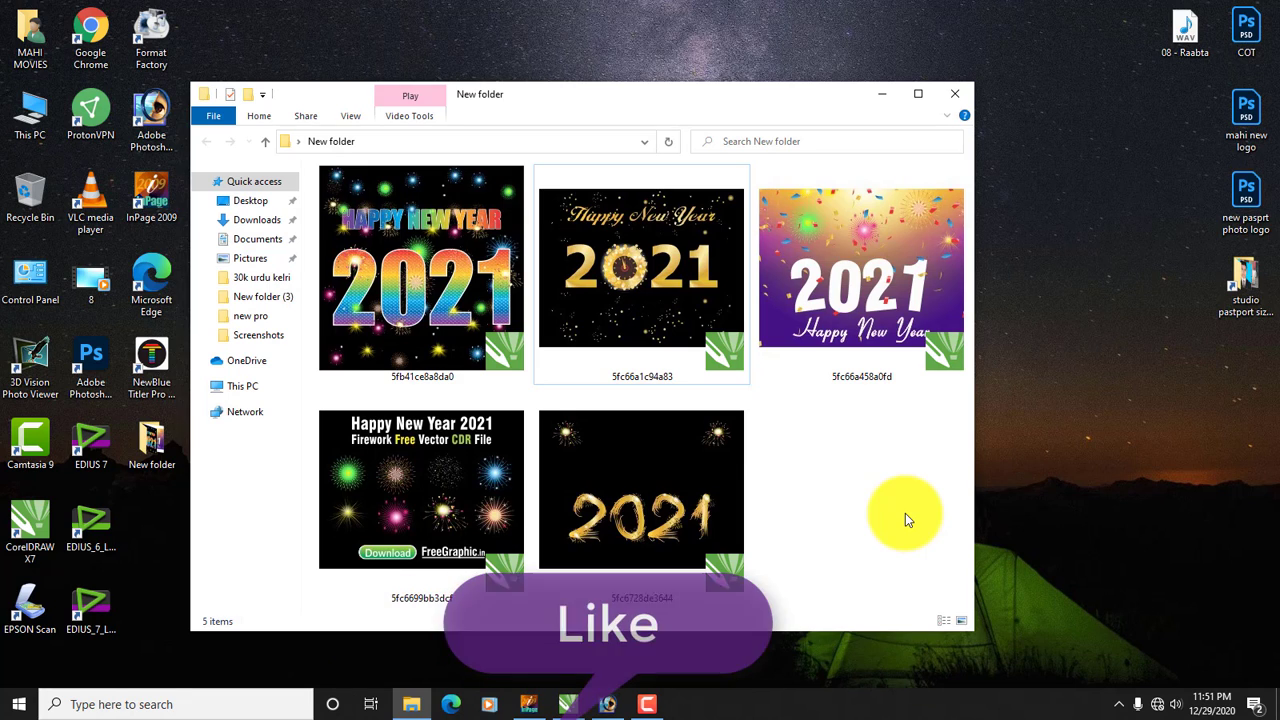